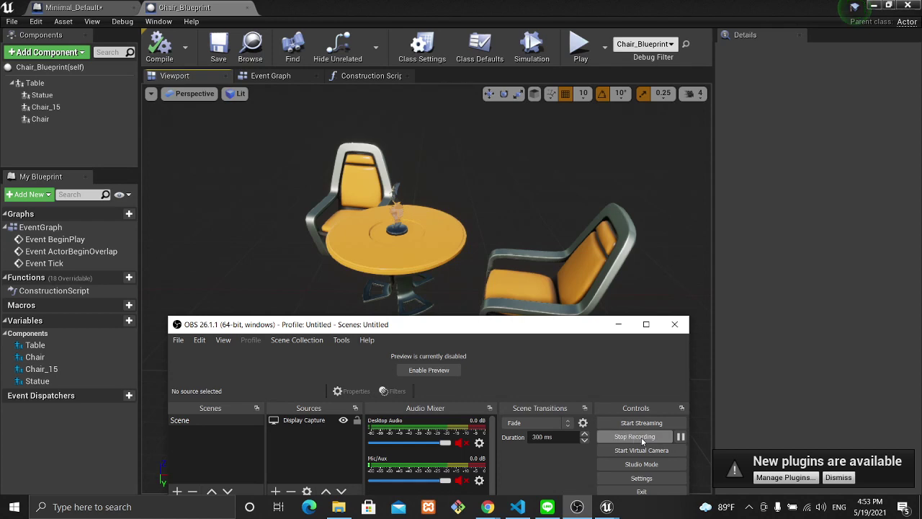
Add a Rotating Movement component to Chair_Blueprint.
left_click(539, 286)
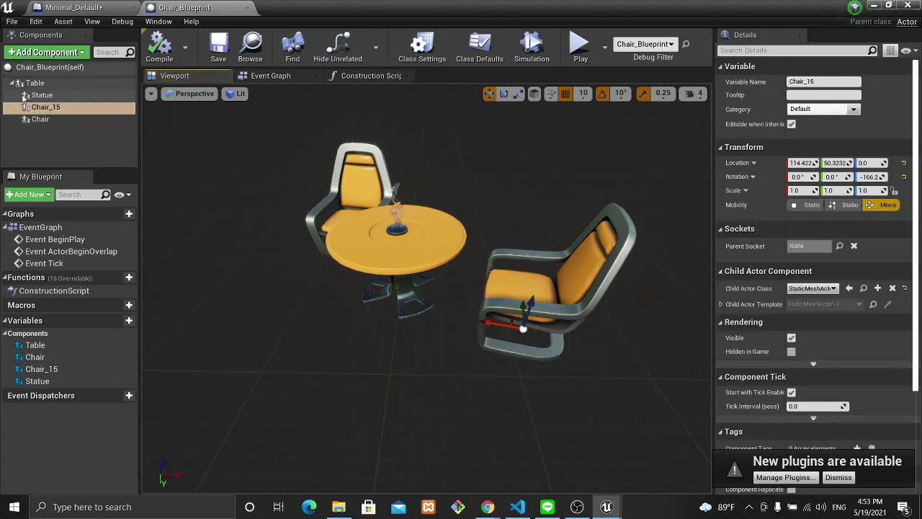
left_click(35, 82)
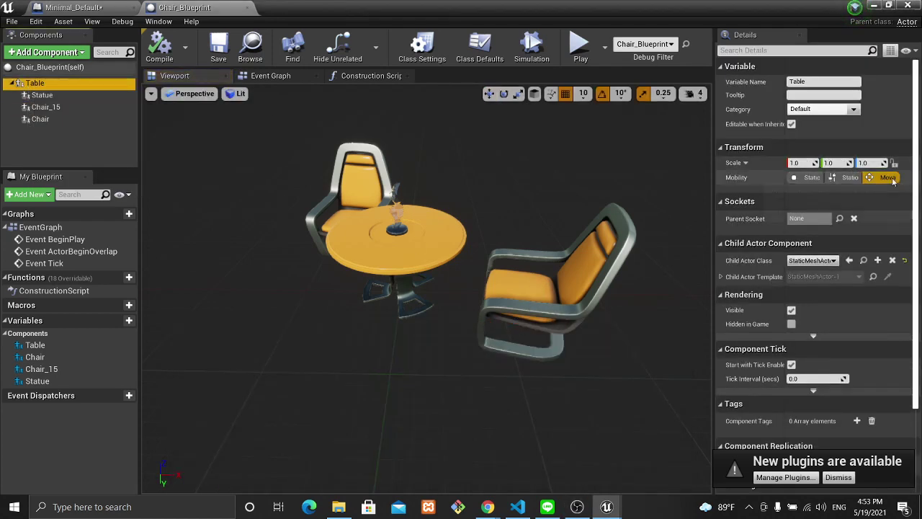
left_click(29, 54)
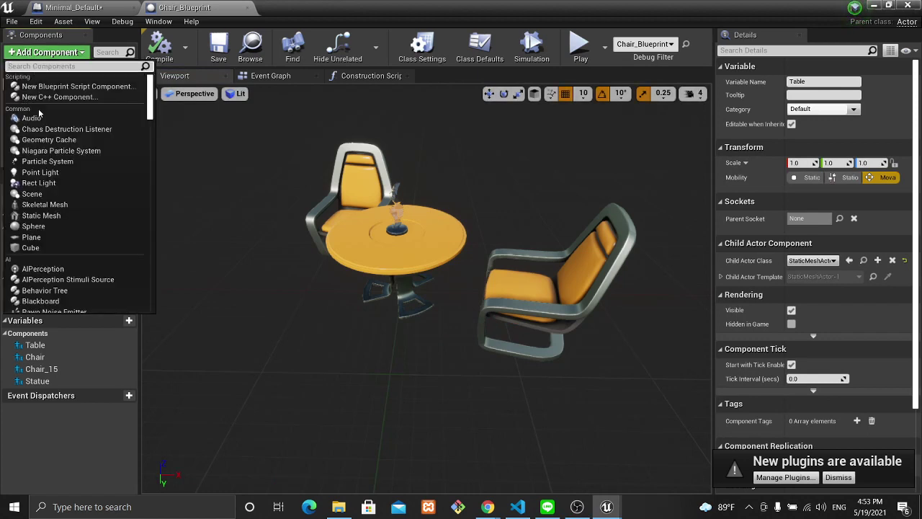
type("rotating")
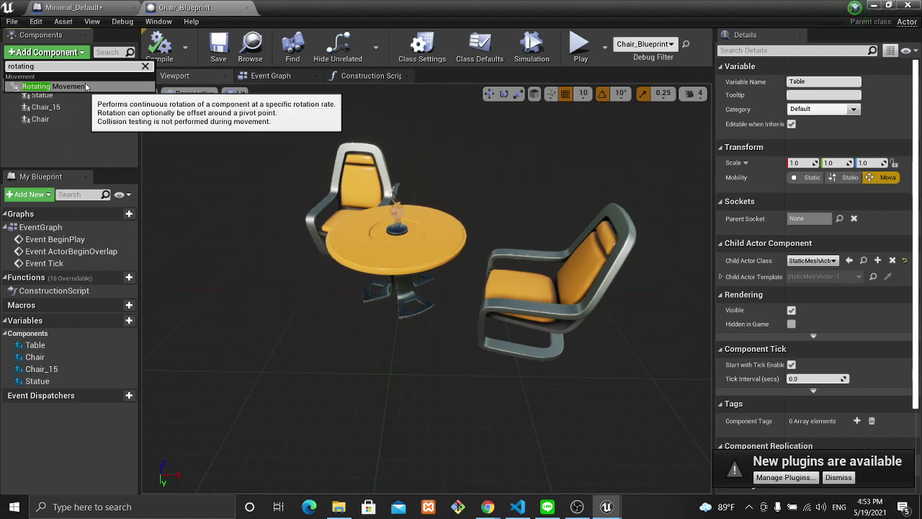
left_click(85, 85)
left_click(62, 162)
left_click(63, 137)
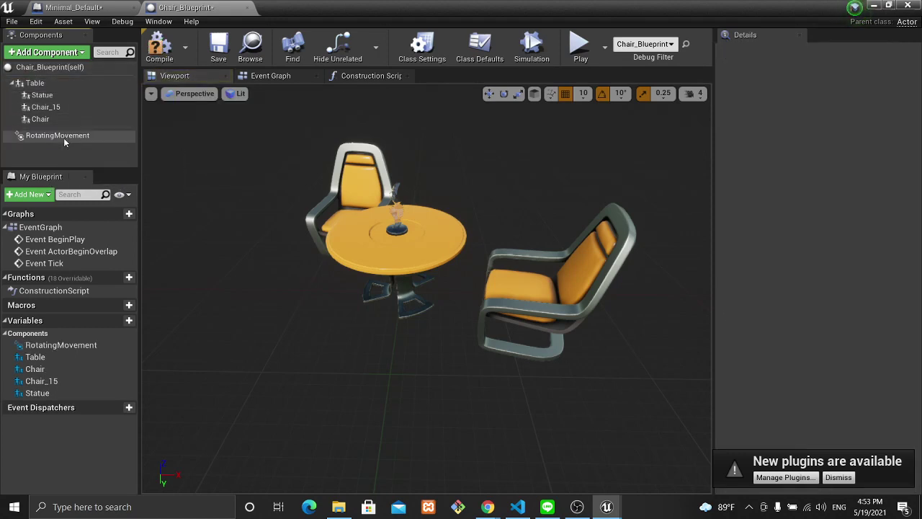
Set the RotatingMovement Z rotation rate to 30 and start a test play of the level.
left_click(880, 206)
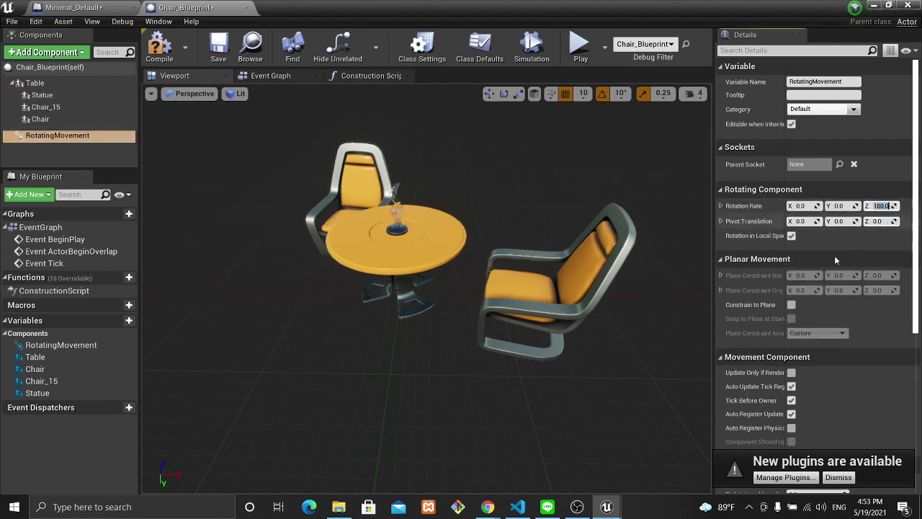
type("30")
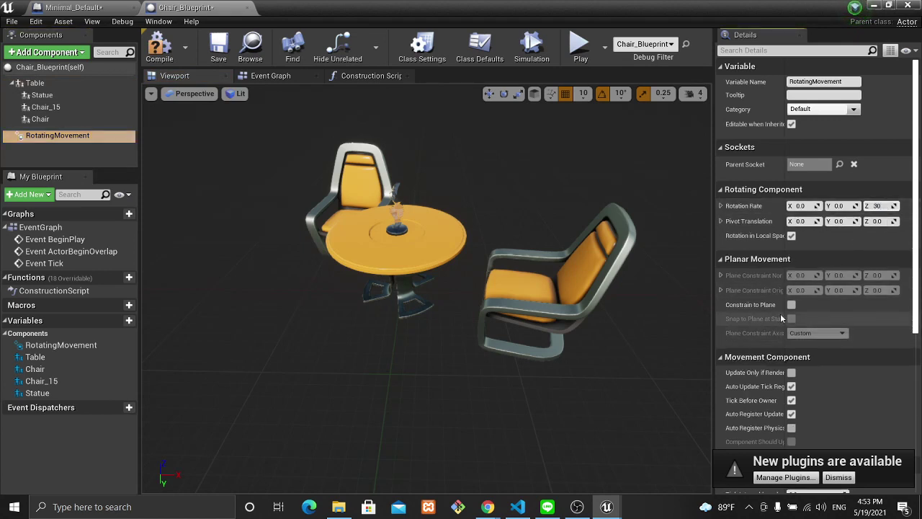
key("Return")
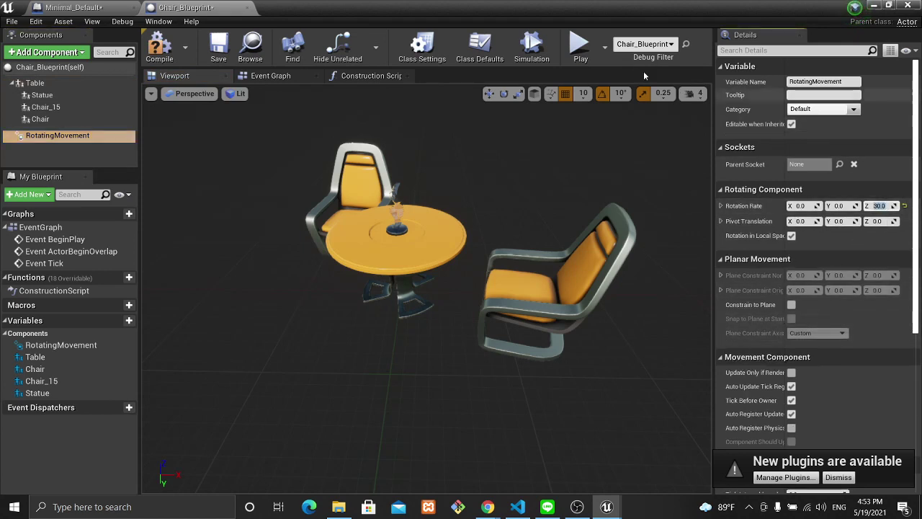
left_click(581, 47)
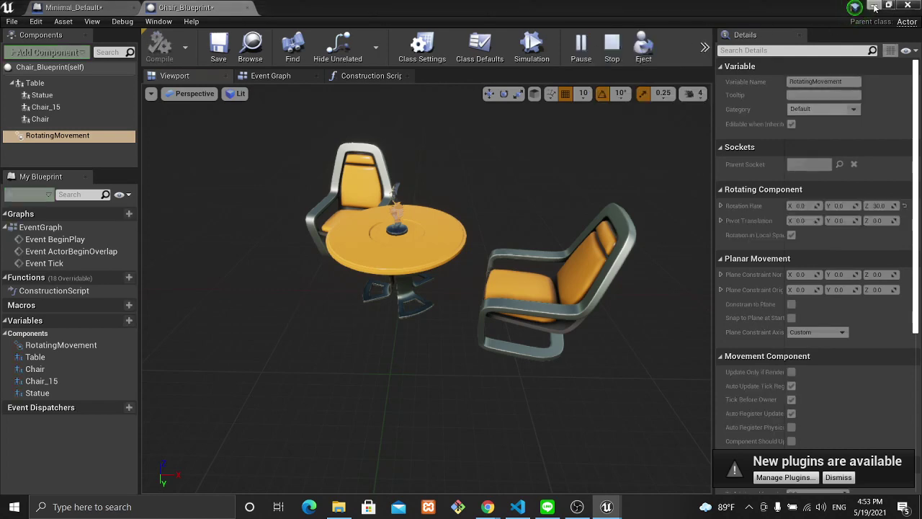
Stop the play session with Esc and reopen Chair_Blueprint from the World Outliner.
left_click(873, 6)
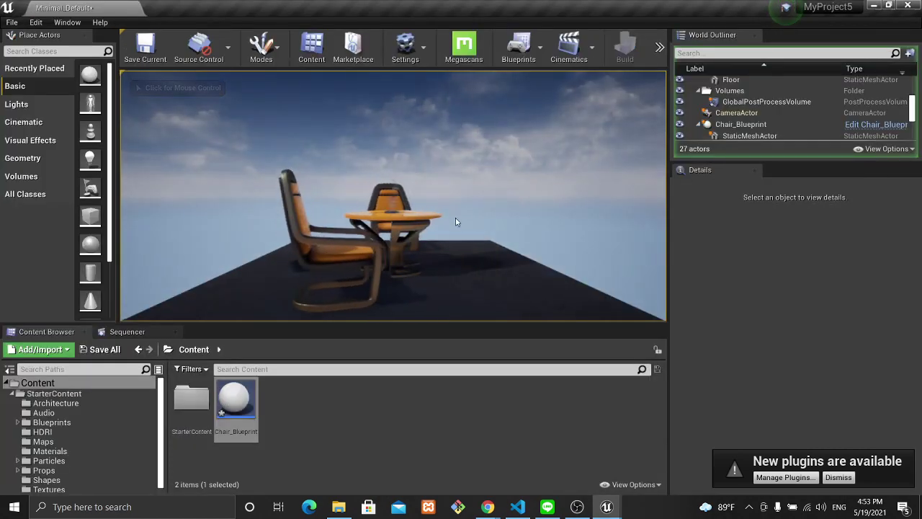
key("Escape")
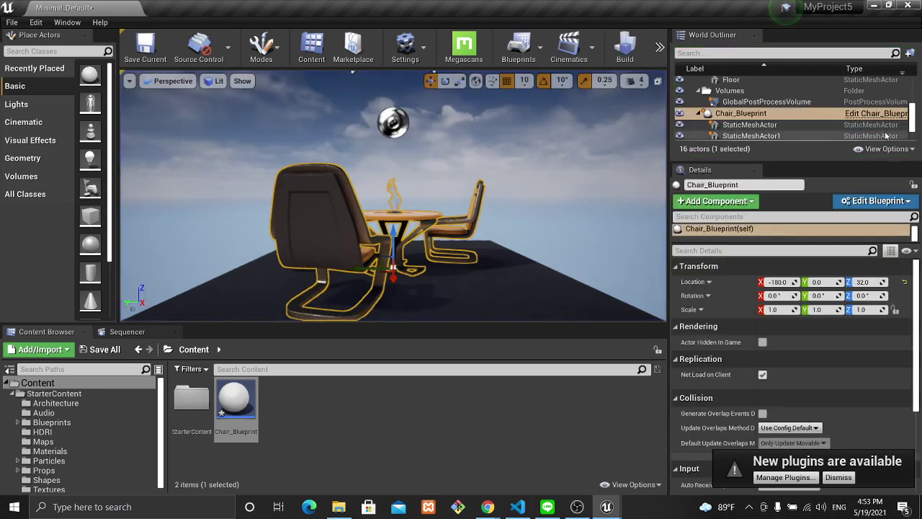
left_click(875, 113)
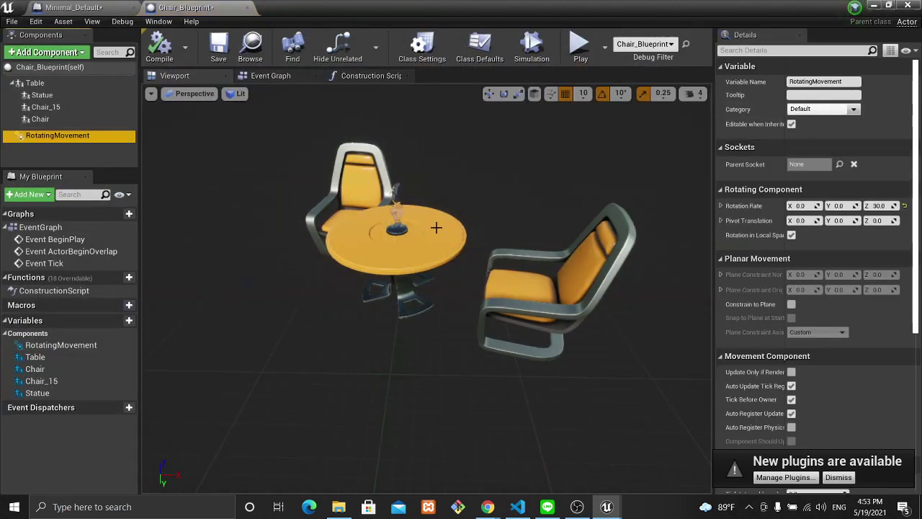
In Chair_Blueprint's Event Graph, add a custom event named 'Change Rotating Rate'.
left_click(270, 76)
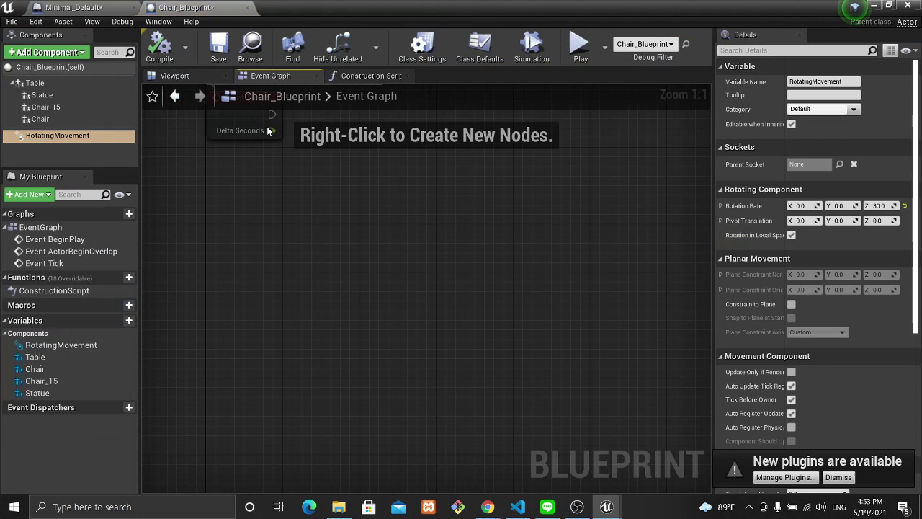
right_click(259, 205)
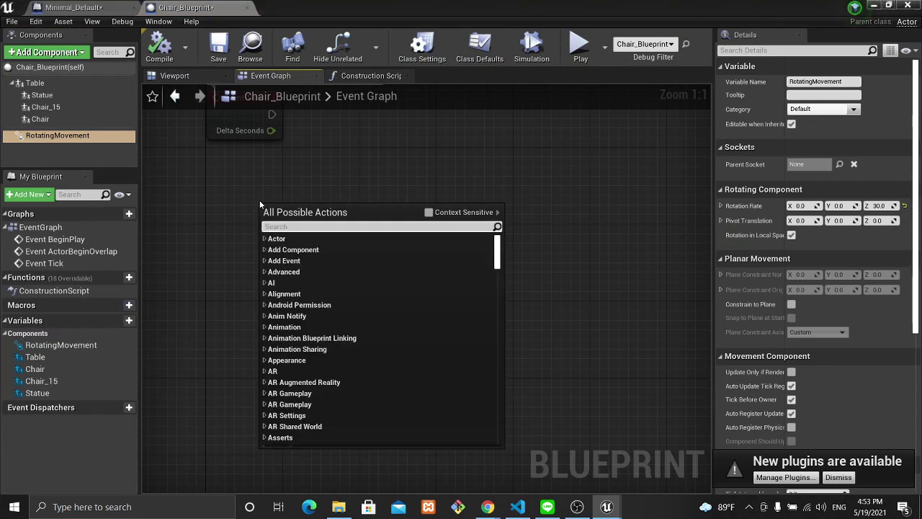
type("cus")
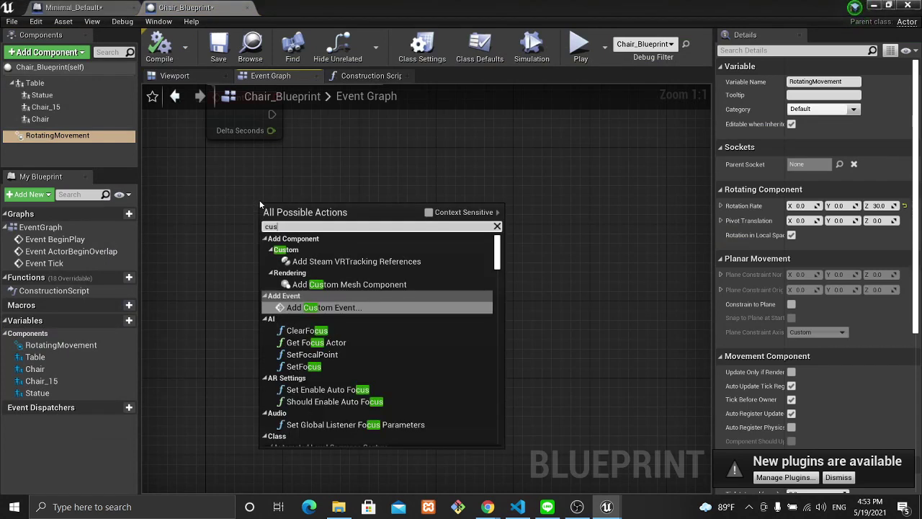
left_click(348, 306)
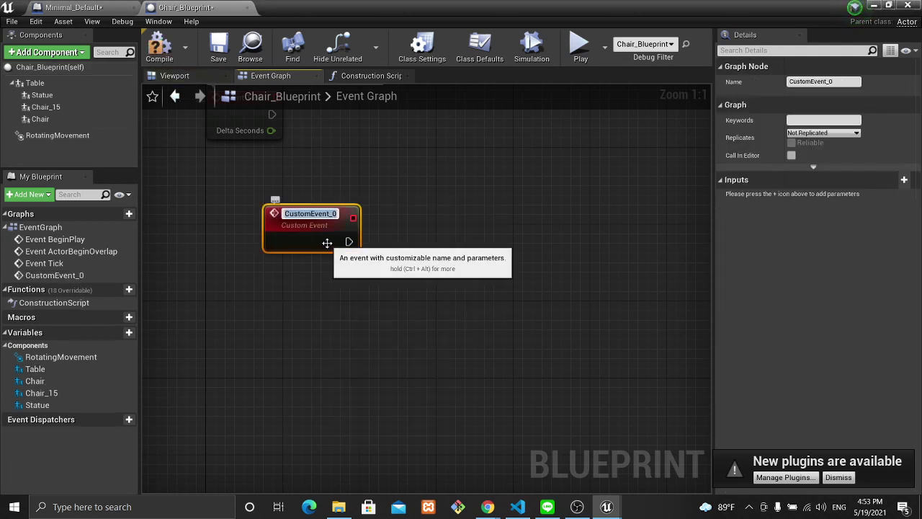
type("Change R")
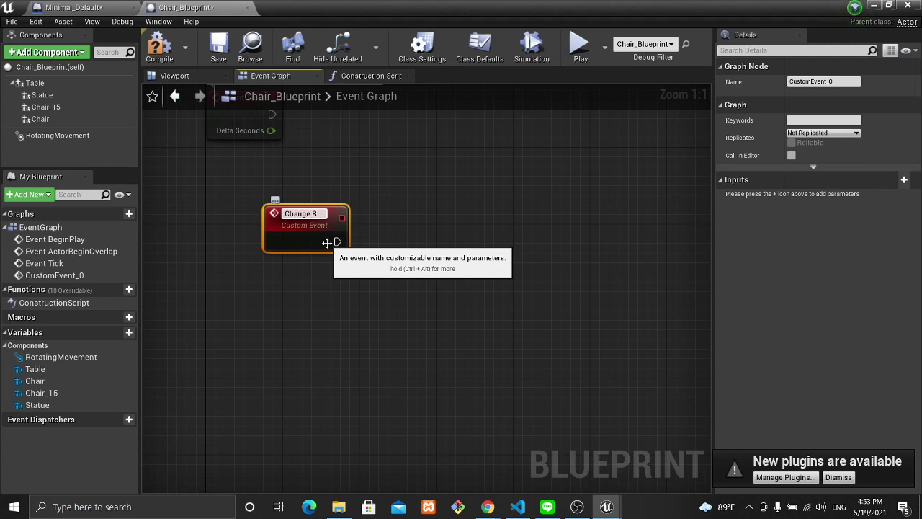
type("otatin")
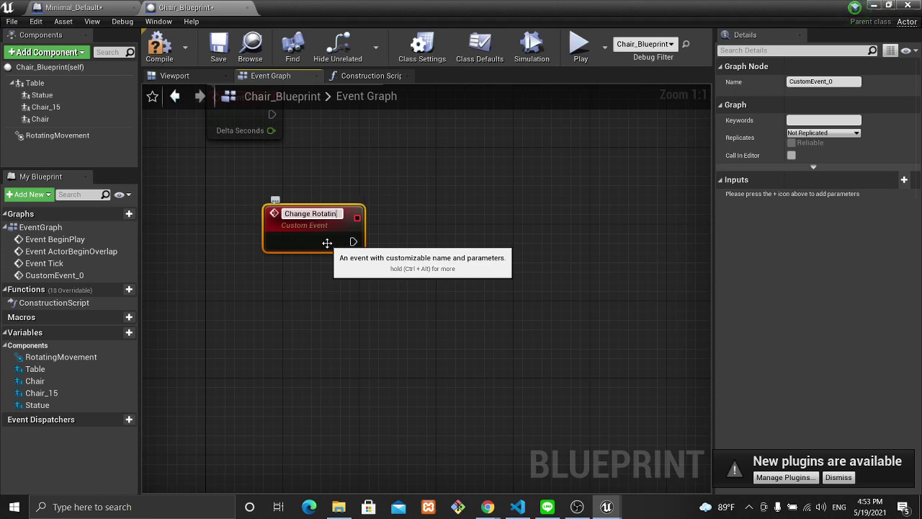
type("g Rate")
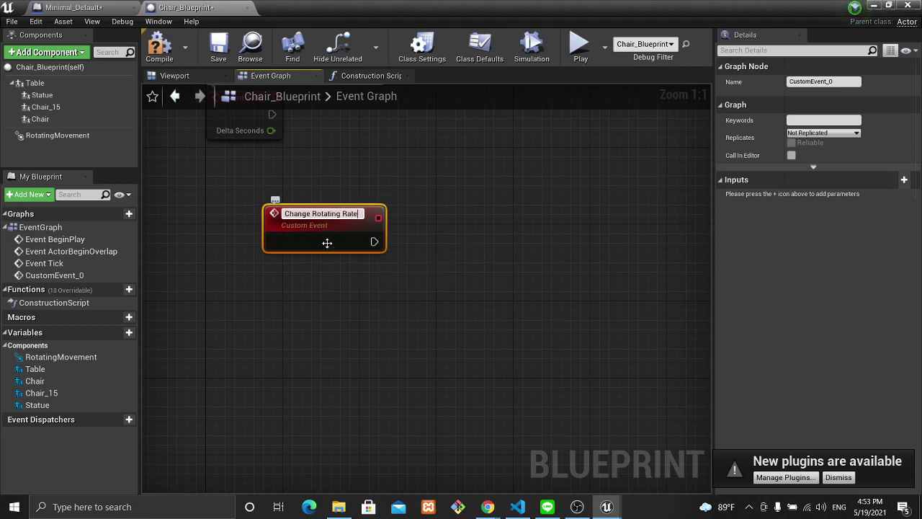
key("Return")
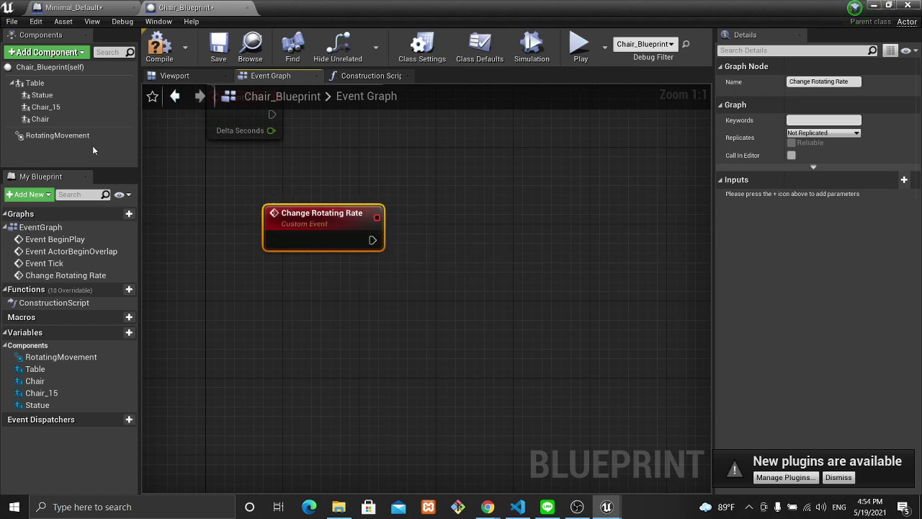
Place a Rotating Movement reference in the graph and add a Set Rotation Rate node from it.
left_click(62, 135)
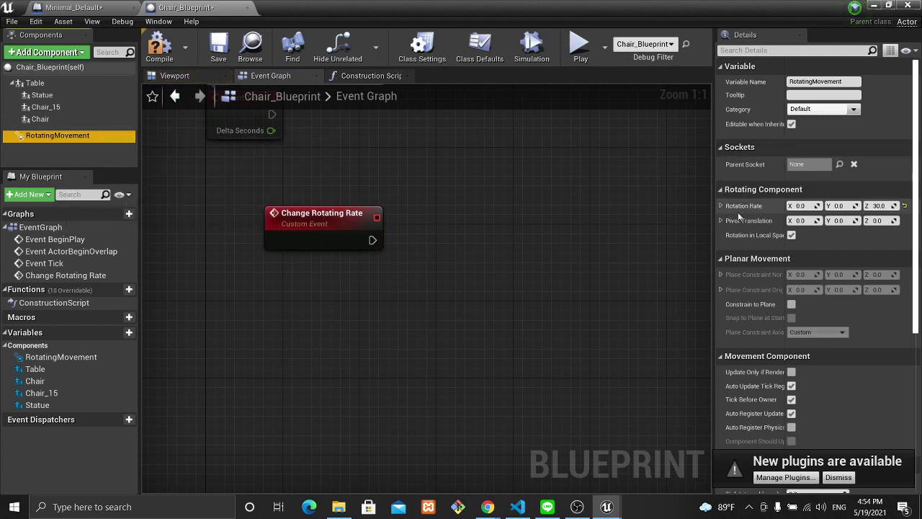
mouse_move(62, 136)
left_mouse_down()
mouse_move(430, 220)
mouse_move(340, 281)
left_mouse_up()
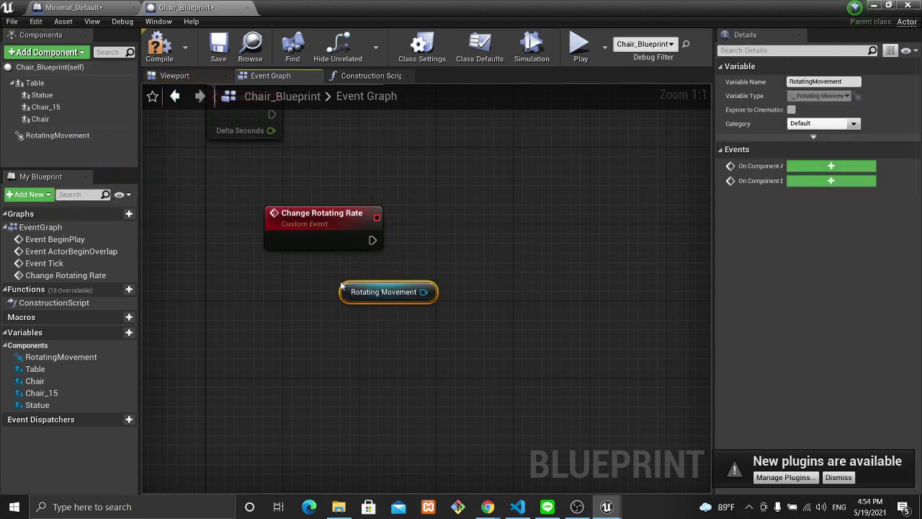
left_click_drag(423, 292, 484, 241)
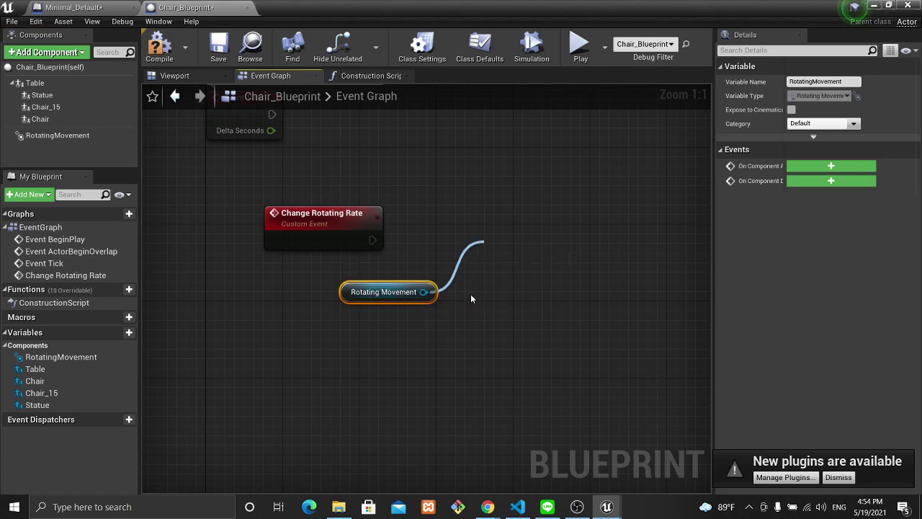
type("set r")
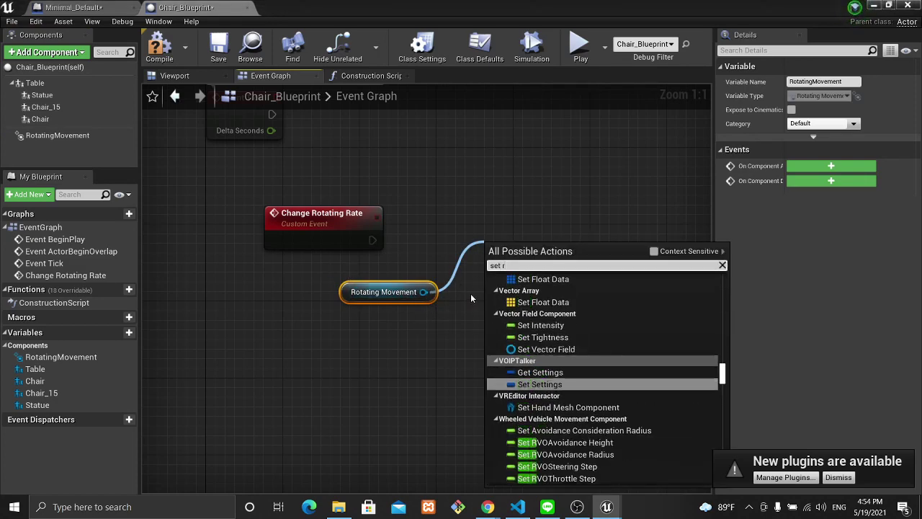
type("otating ")
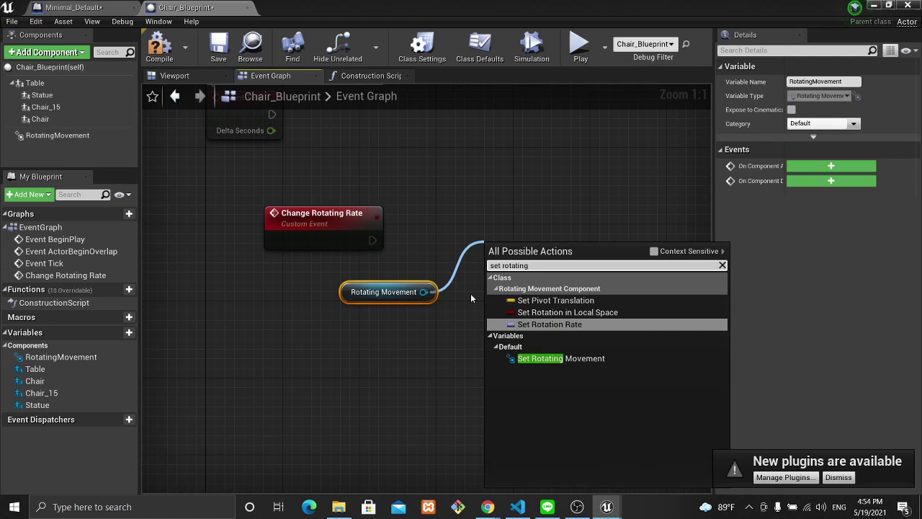
type("r")
left_click(550, 324)
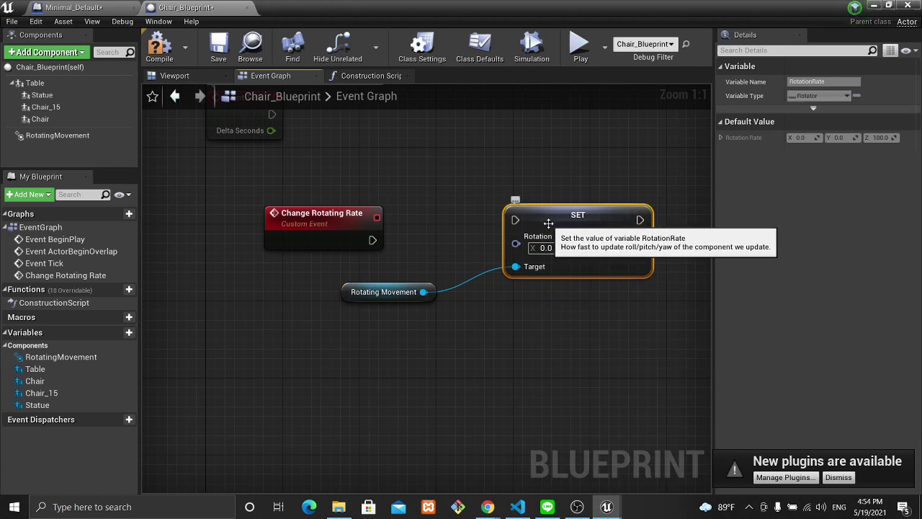
Duplicate the Set Rotation Rate node, wire its Target to Rotating Movement, and spread them apart.
key("ctrl+c")
key("ctrl+v")
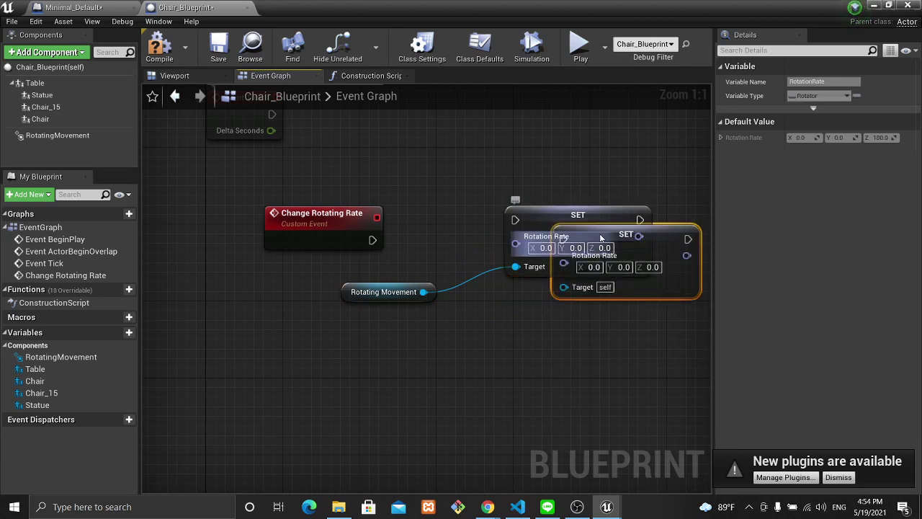
left_click_drag(563, 288, 422, 292)
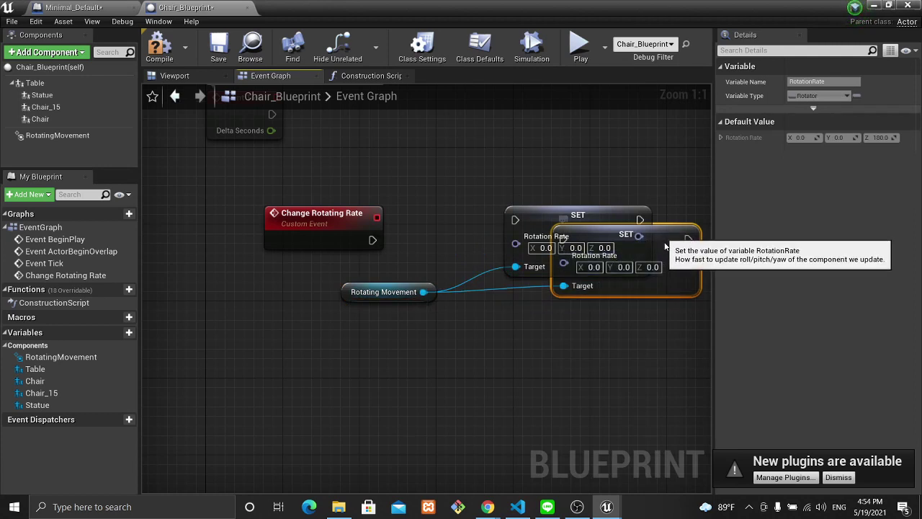
mouse_move(652, 232)
left_mouse_down()
mouse_move(621, 319)
mouse_move(641, 319)
left_mouse_up()
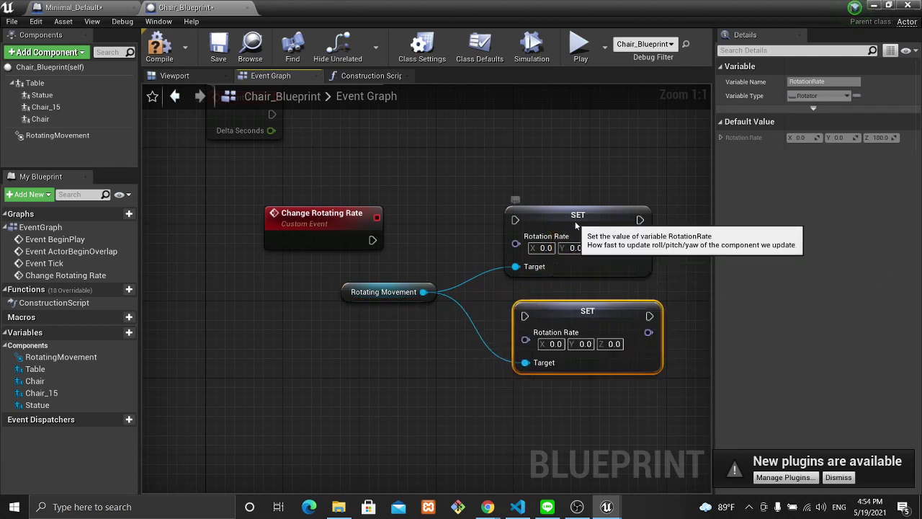
left_click_drag(607, 229, 625, 200)
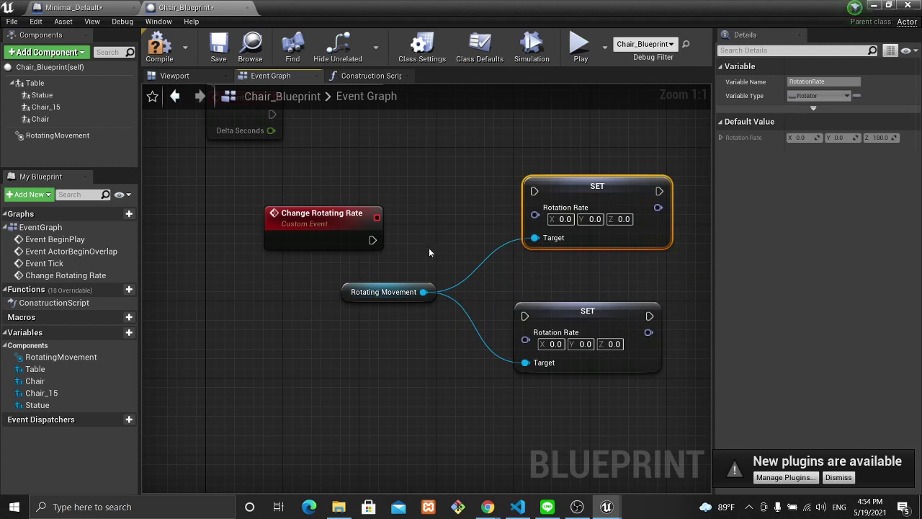
Wire the event's exec and Rotation Rate into the upper Set node, delete the duplicate, and save.
mouse_move(370, 240)
left_mouse_down()
mouse_move(536, 192)
mouse_move(535, 214)
left_mouse_up()
left_click_drag(534, 214, 366, 243)
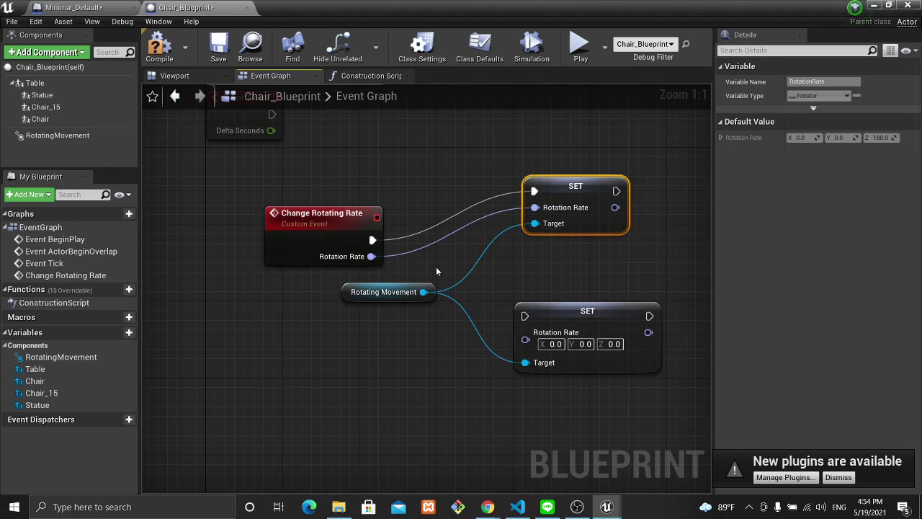
left_click(525, 305)
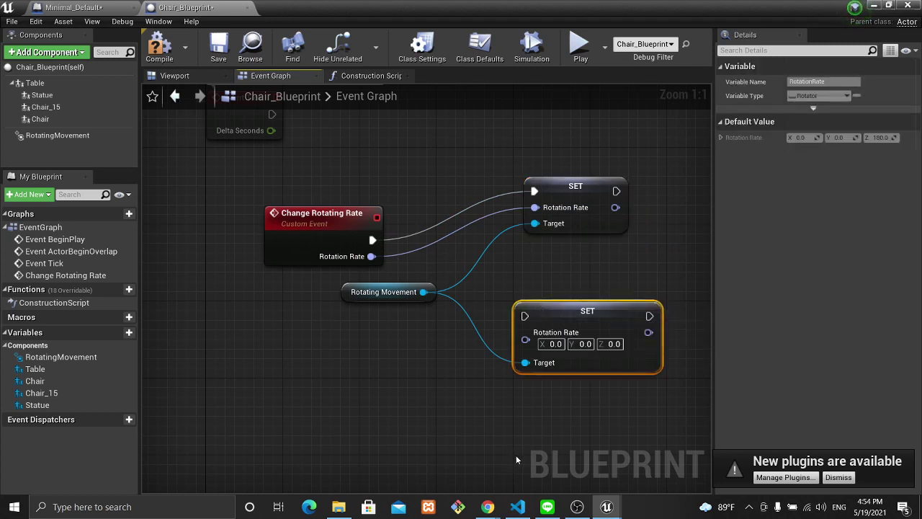
key("Delete")
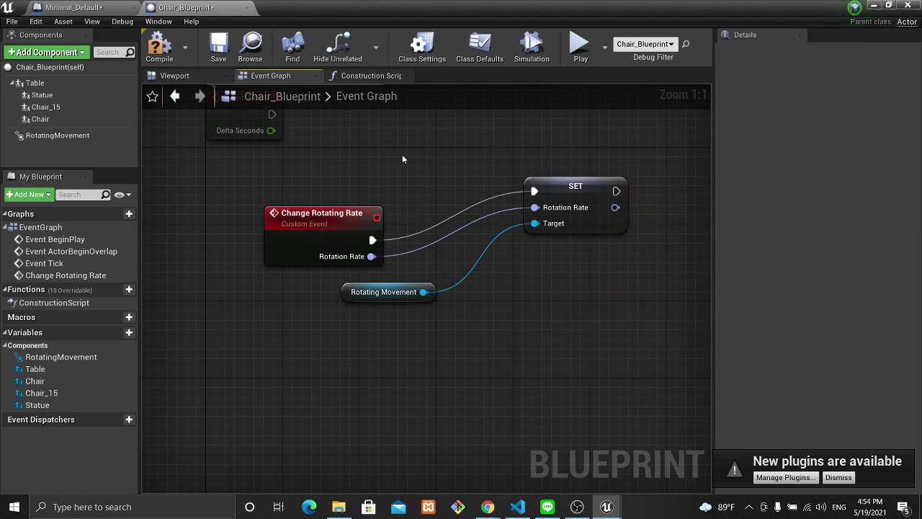
left_click_drag(560, 186, 513, 235)
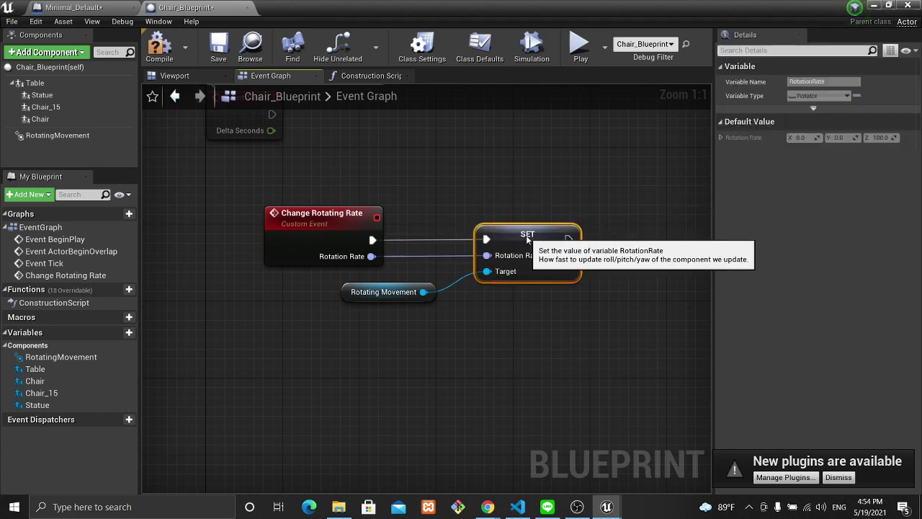
left_click(470, 184)
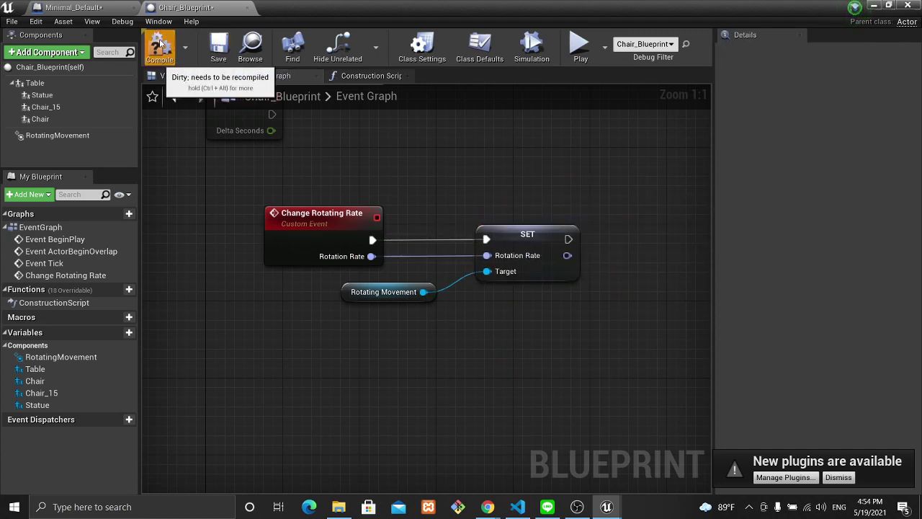
left_click(214, 46)
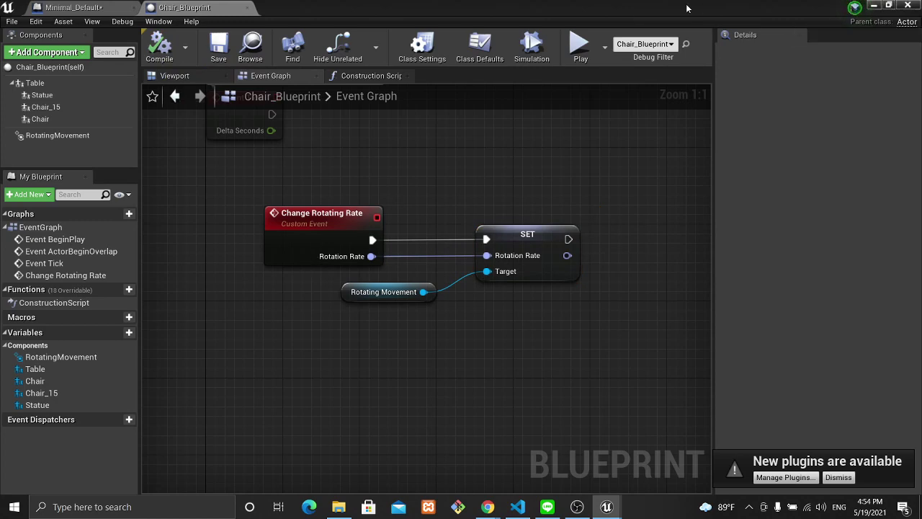
Close the Chair_Blueprint editor and open Minimal_Default's Level Blueprint from the Blueprints menu.
left_click(78, 7)
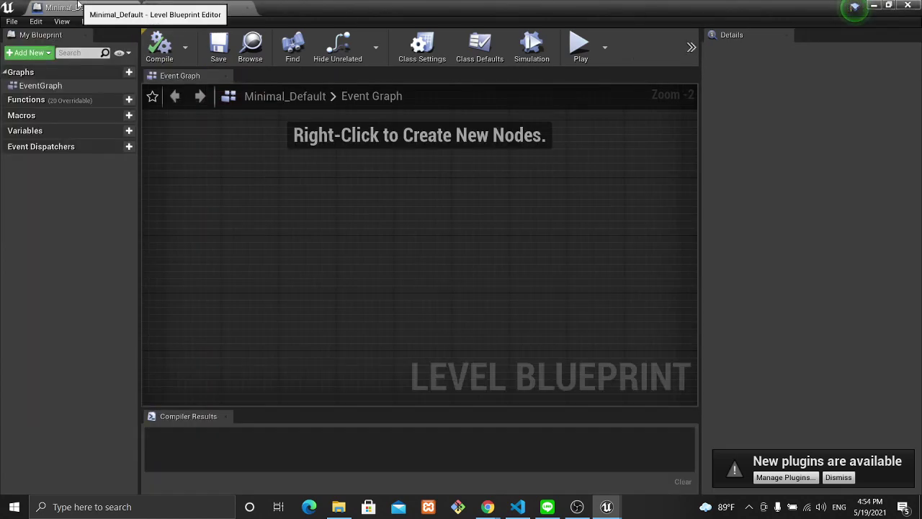
left_click(244, 7)
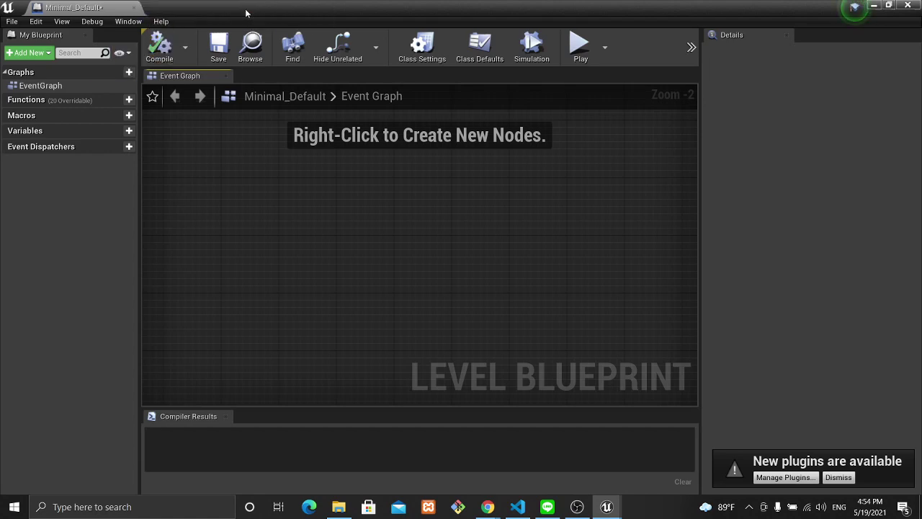
left_click(135, 8)
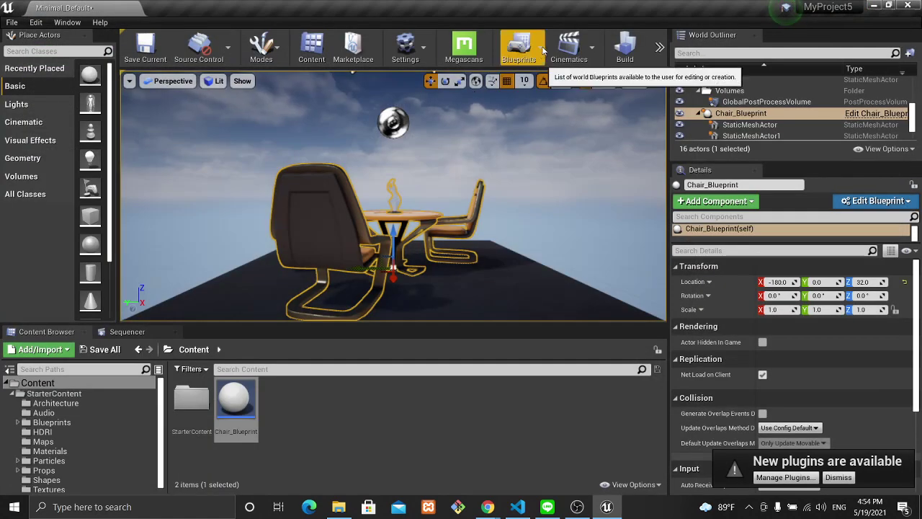
left_click(543, 49)
left_click(536, 138)
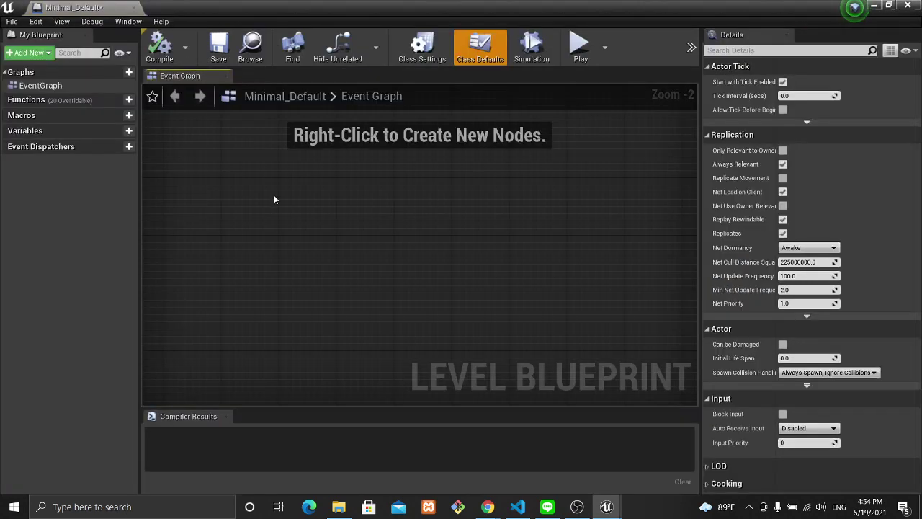
Add an I keyboard input event node to the Level Blueprint graph and restore the editor window.
right_click(215, 214)
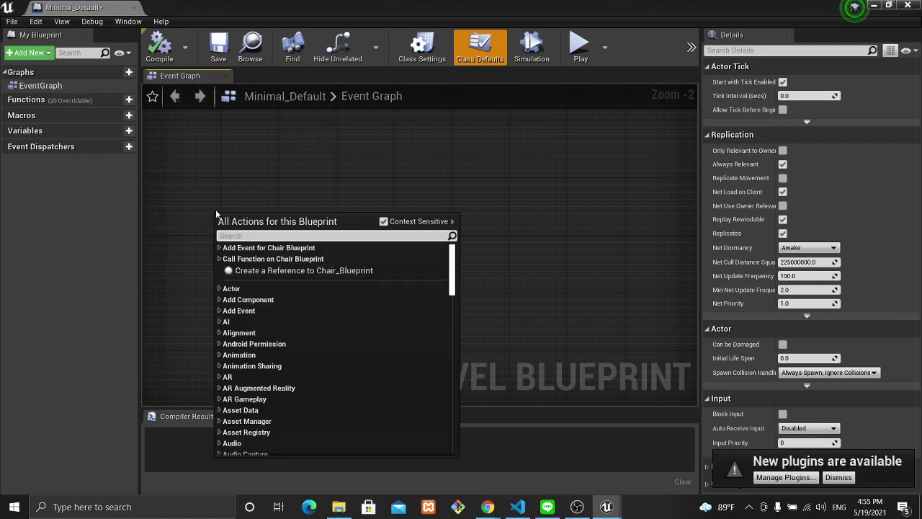
type("i key")
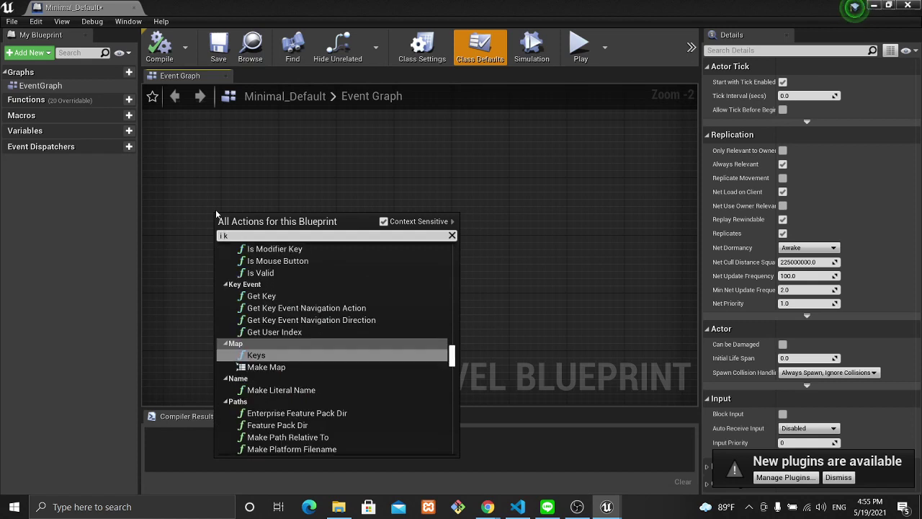
type(" input")
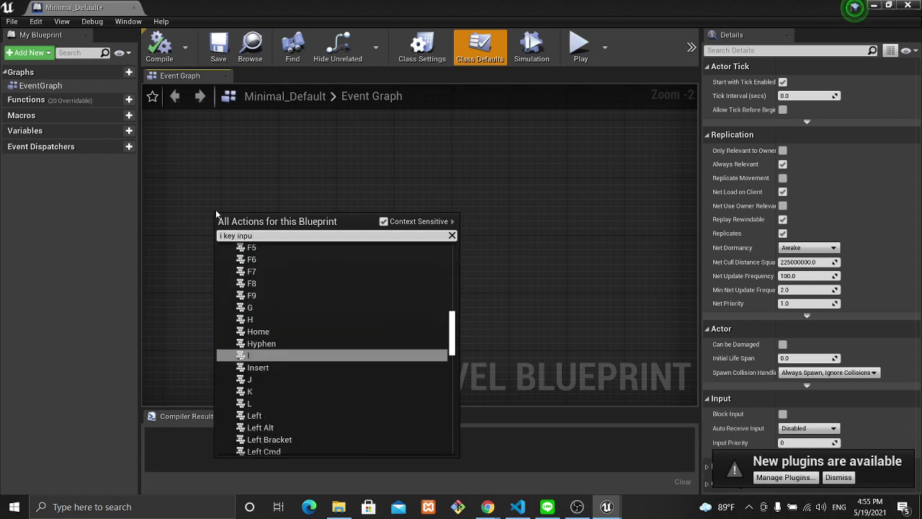
left_click(270, 355)
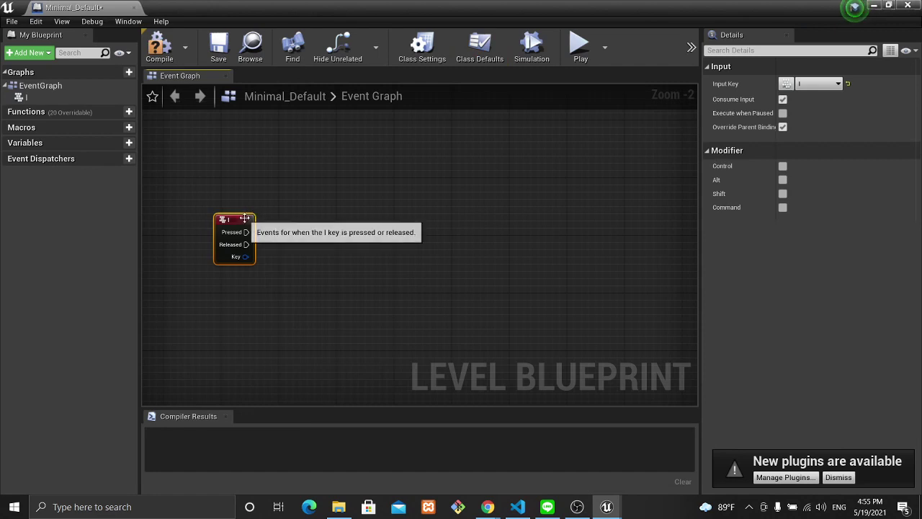
left_click_drag(245, 220, 273, 192)
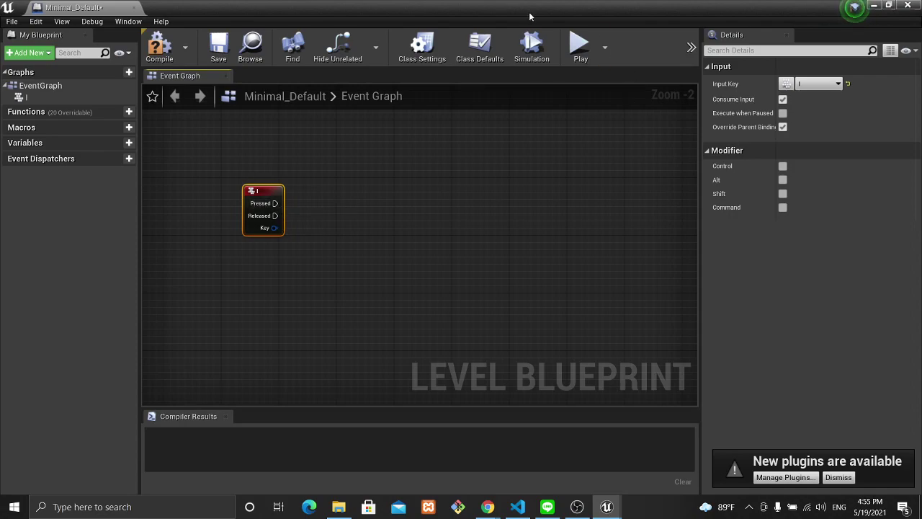
mouse_move(530, 9)
left_mouse_down()
mouse_move(427, 84)
mouse_move(441, 15)
left_mouse_up()
Add a Chair_Blueprint actor reference node to the Level Blueprint graph.
right_click(385, 253)
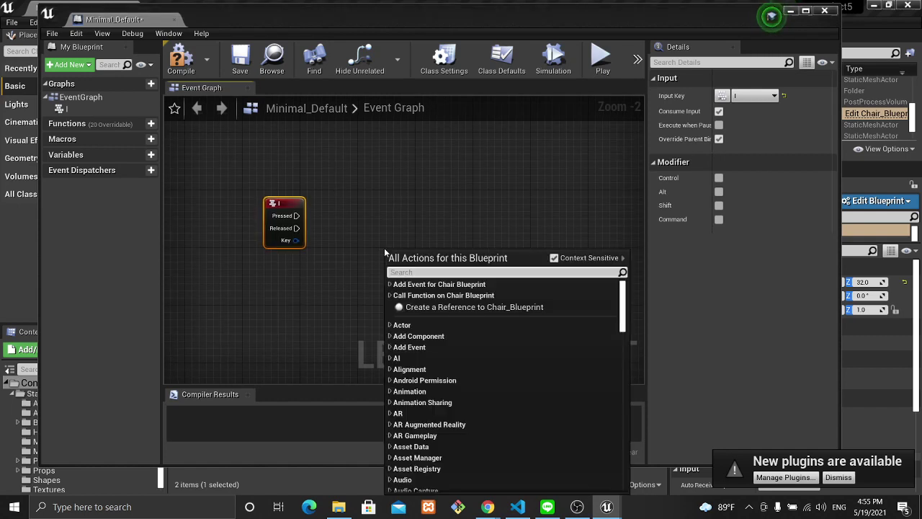
left_click(432, 307)
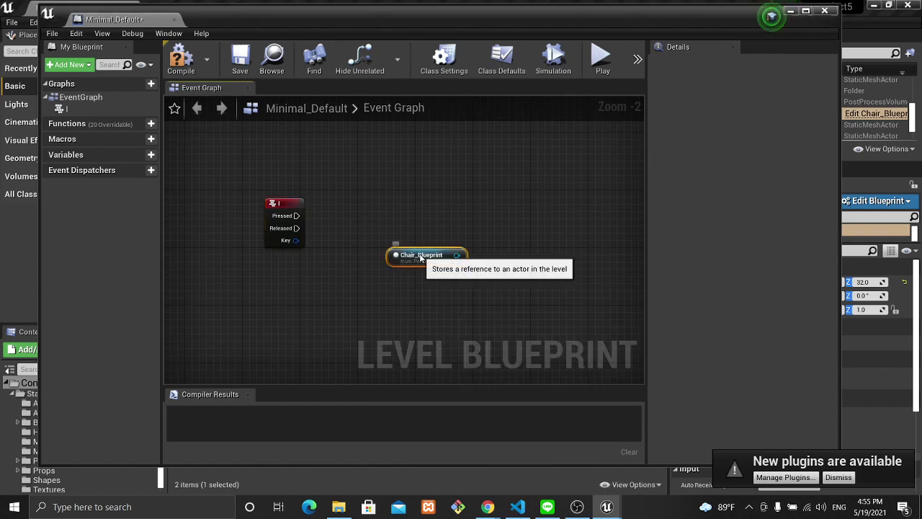
mouse_move(411, 252)
left_mouse_down()
mouse_move(299, 275)
mouse_move(256, 267)
left_mouse_up()
Add a Change Rotating Rate call from the Chair_Blueprint reference and trigger it on I Pressed.
left_click_drag(313, 270, 414, 231)
type("se")
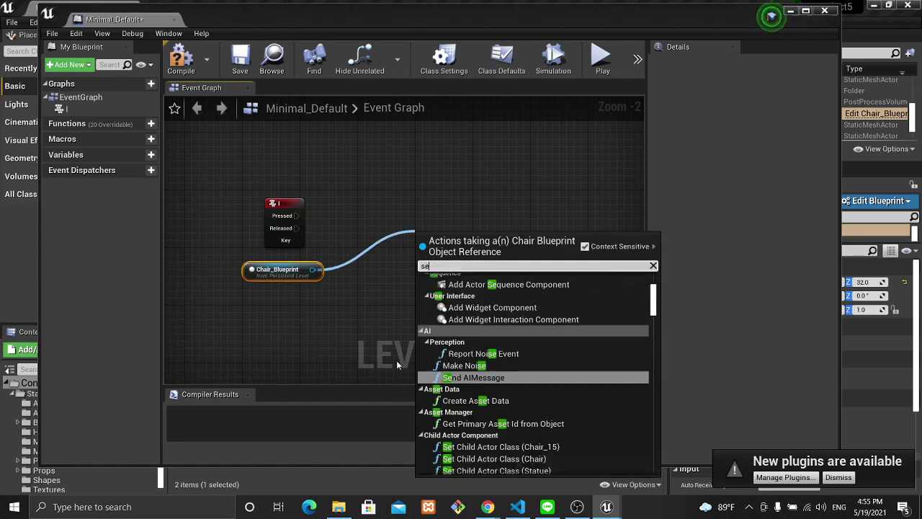
type("t")
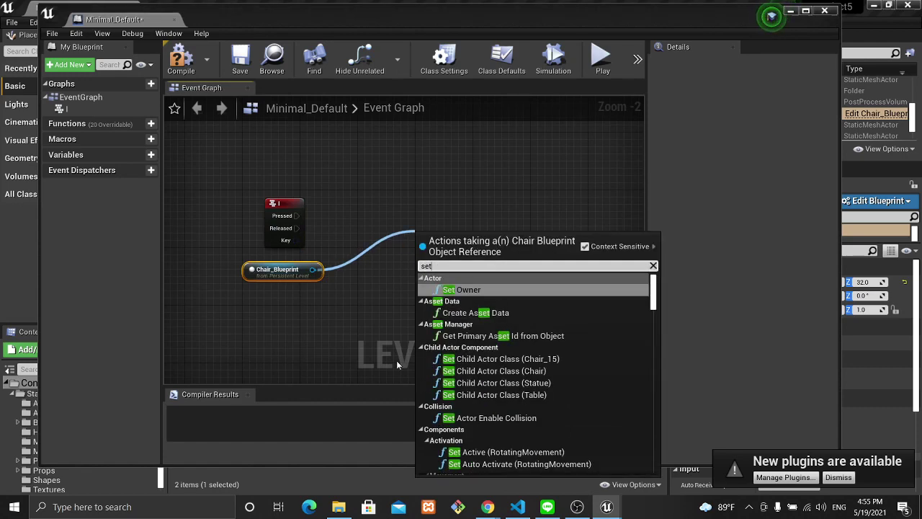
key("BackSpace")
key("BackSpace")
key("BackSpace")
type("chang")
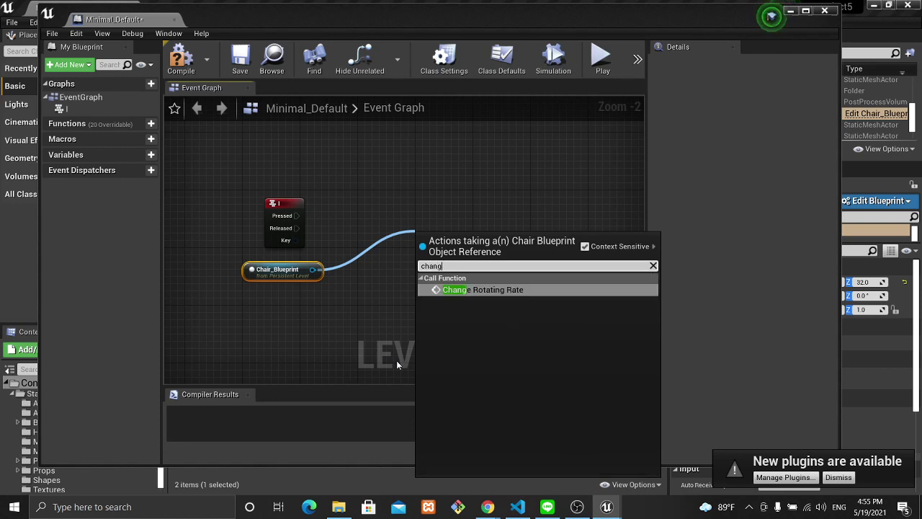
type("e")
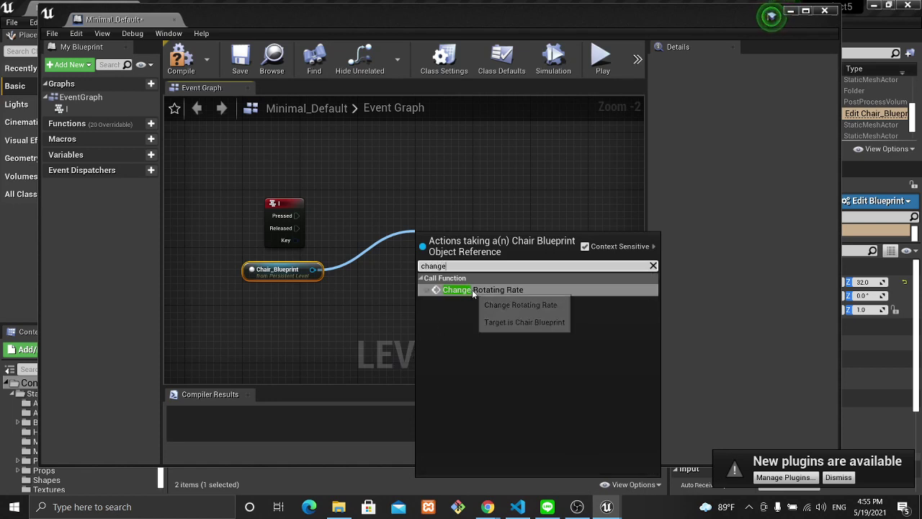
left_click(476, 290)
left_click_drag(509, 205, 515, 190)
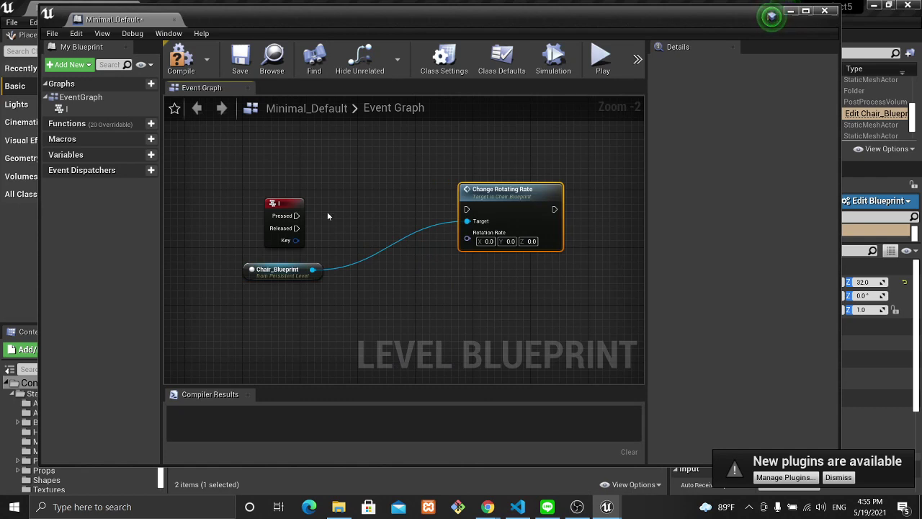
left_click_drag(295, 216, 467, 209)
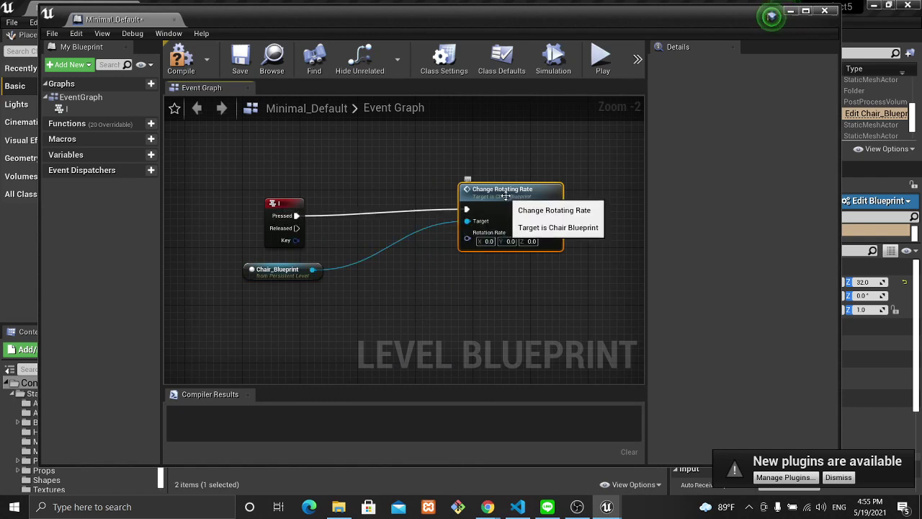
Duplicate the Change Rotating Rate call and target it at the Chair_Blueprint reference.
key("ctrl+c")
key("ctrl+v")
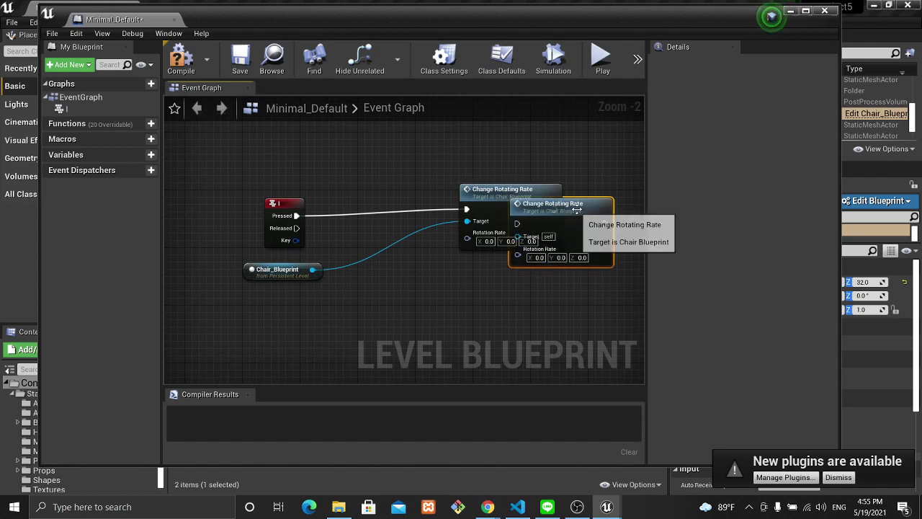
mouse_move(541, 210)
left_mouse_down()
mouse_move(536, 281)
mouse_move(522, 281)
left_mouse_up()
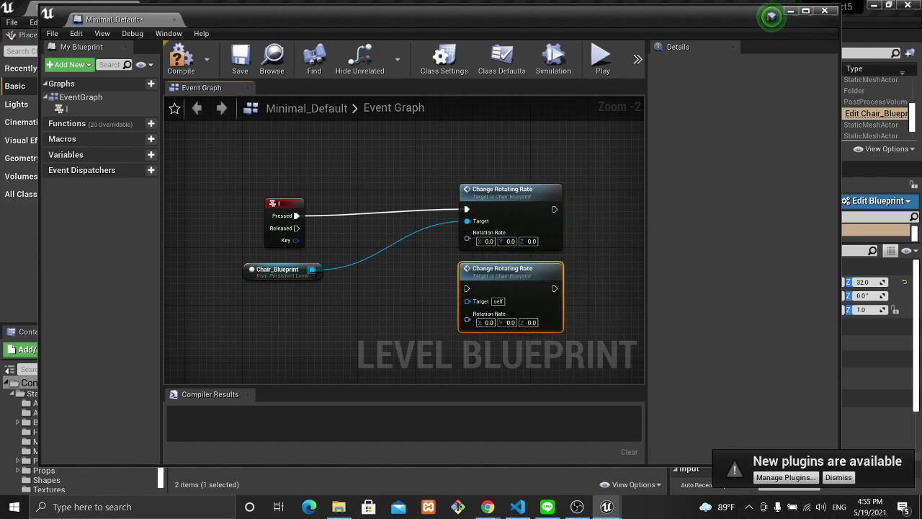
mouse_move(312, 268)
left_mouse_down()
mouse_move(384, 296)
mouse_move(467, 300)
left_mouse_up()
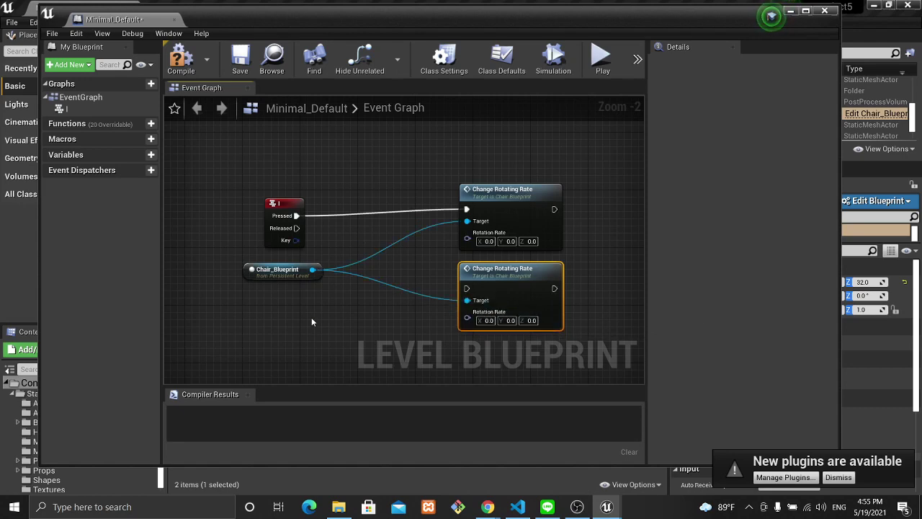
Make releasing I trigger the duplicate call and set the press call's Z rate to 30.0.
right_click_drag(311, 319, 285, 271)
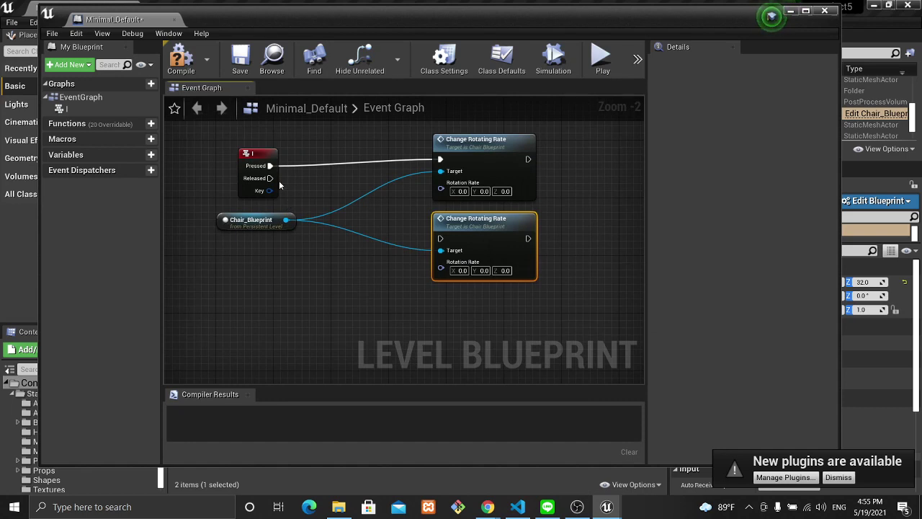
mouse_move(269, 178)
left_mouse_down()
mouse_move(312, 204)
mouse_move(441, 238)
left_mouse_up()
left_click(504, 191)
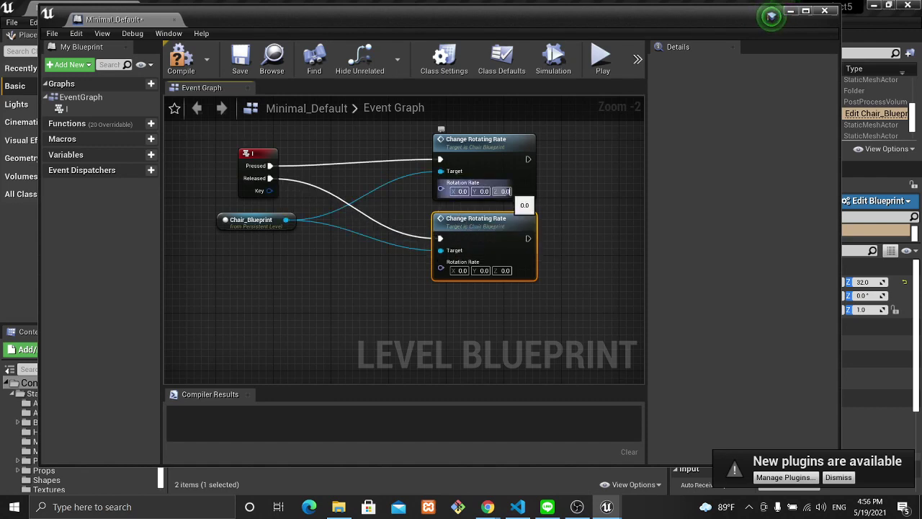
type("30.0")
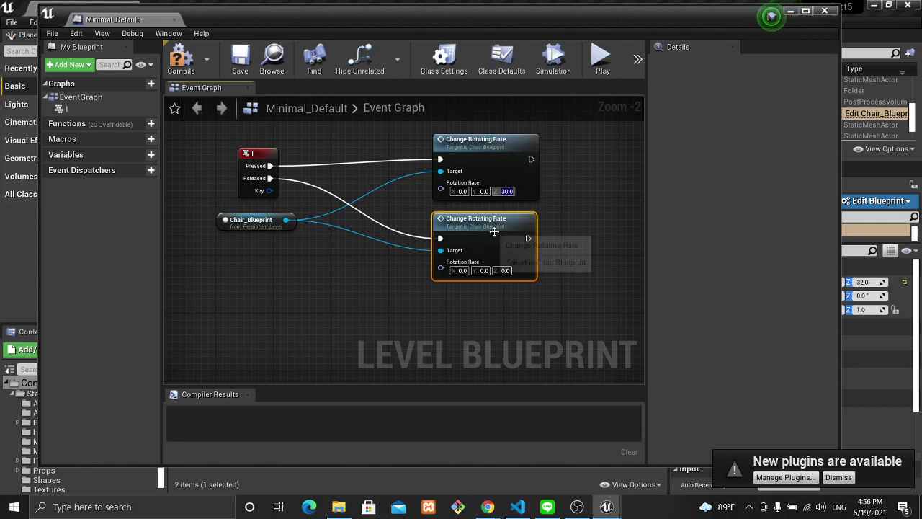
Compile and save the Level Blueprint, close it, and reopen Chair_Blueprint with RotatingMovement selected.
left_click(180, 59)
left_click(240, 59)
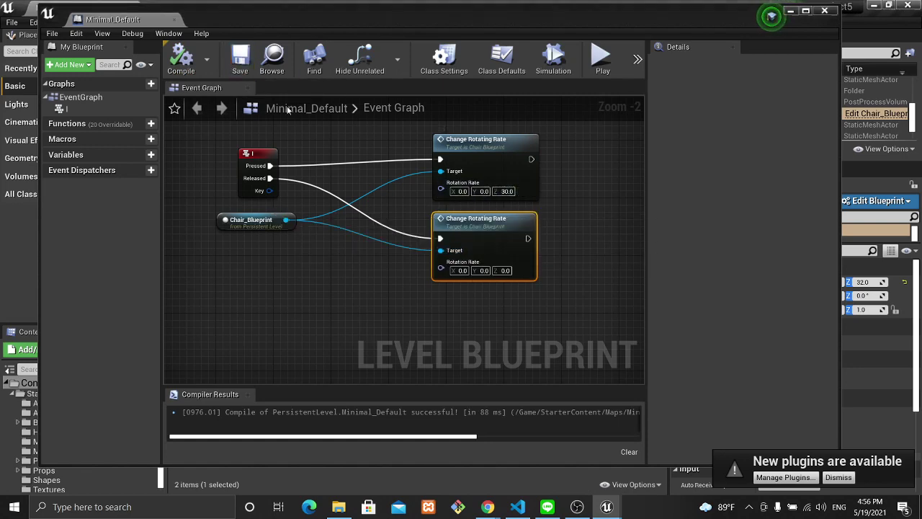
left_click(825, 11)
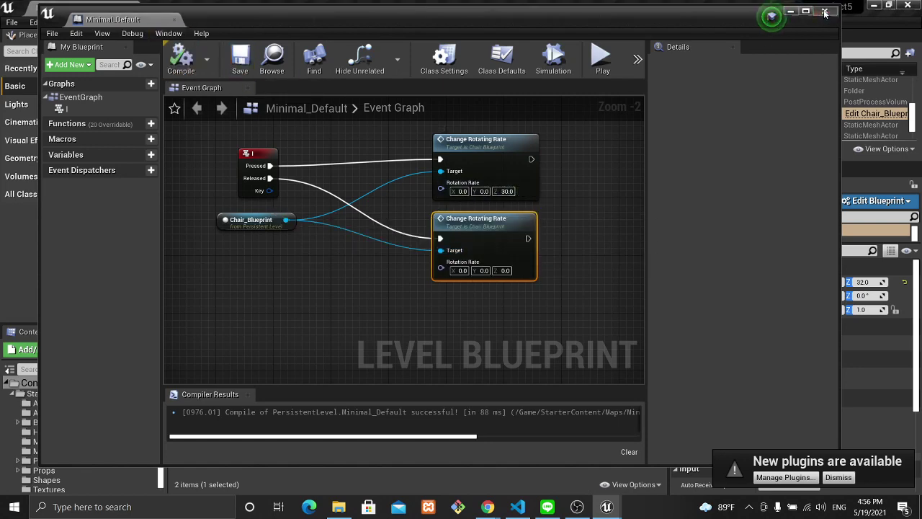
left_click(873, 115)
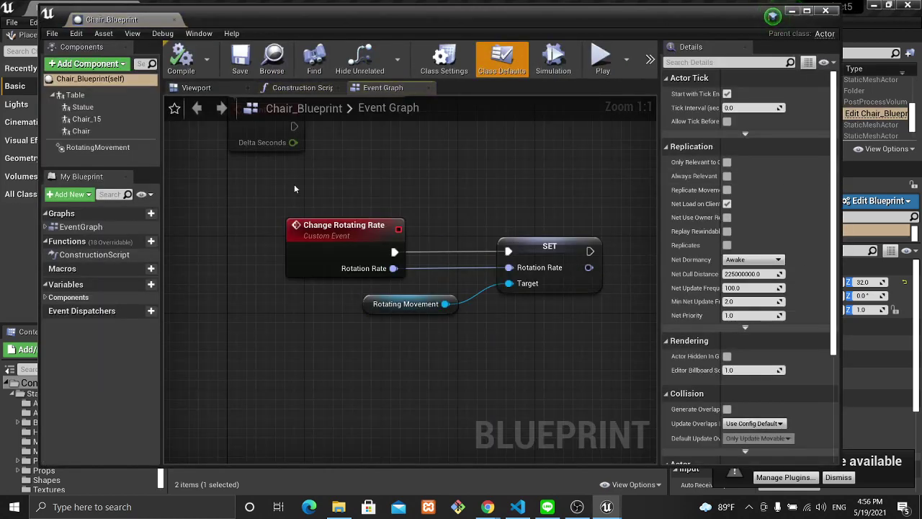
left_click(99, 148)
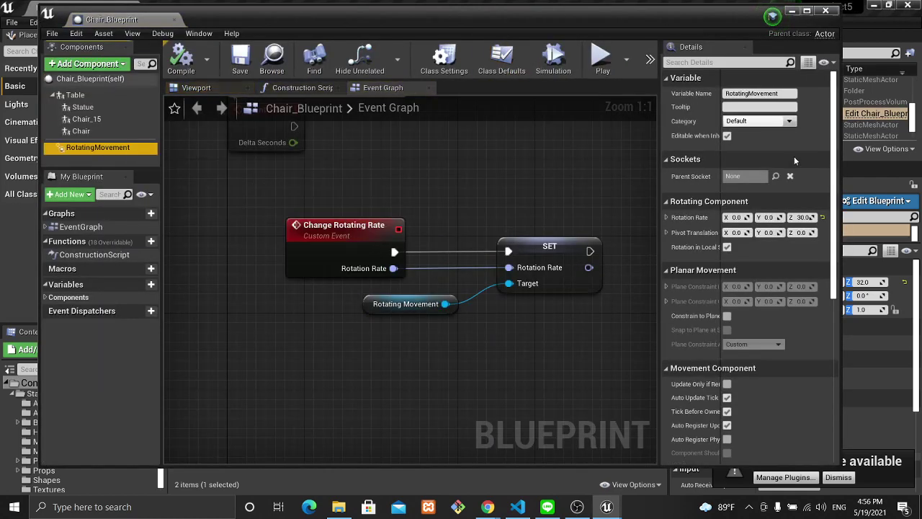
Set RotatingMovement's default Z rotation rate to 0 and recompile Chair_Blueprint.
left_click(802, 217)
type("0")
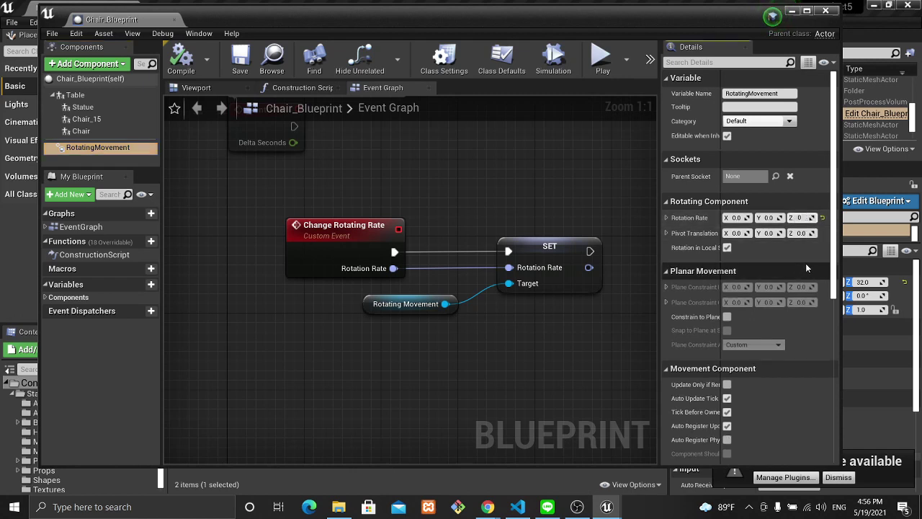
key("Return")
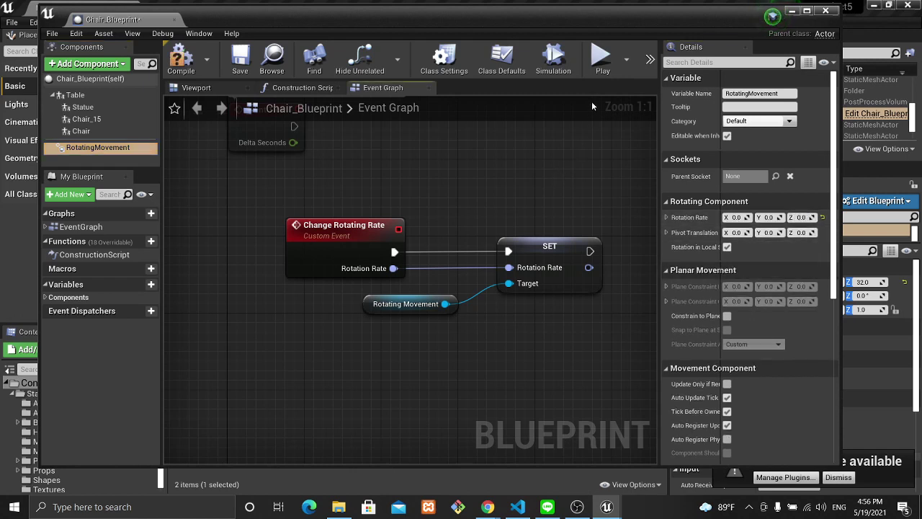
left_click(183, 59)
Play the level to test spinning the chair with I, then stop and return to Chair_Blueprint.
left_click(599, 61)
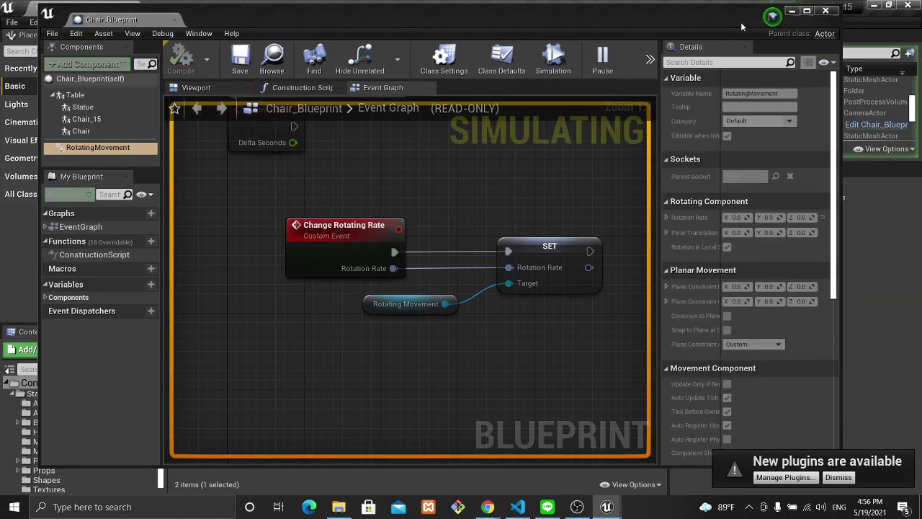
left_click(790, 11)
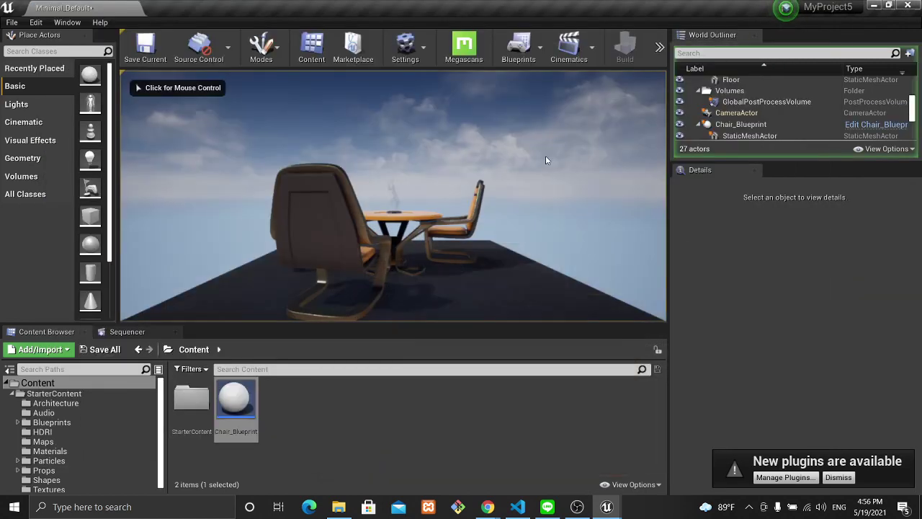
left_click(357, 226)
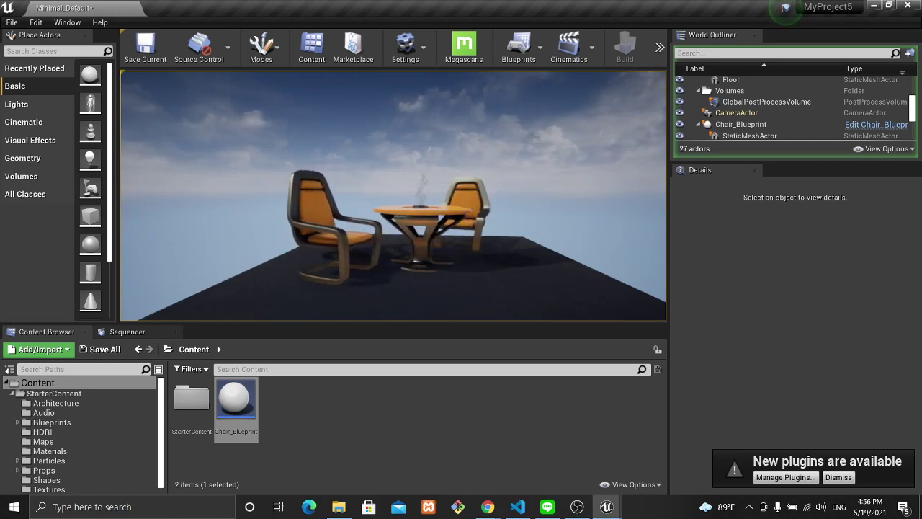
key("Escape")
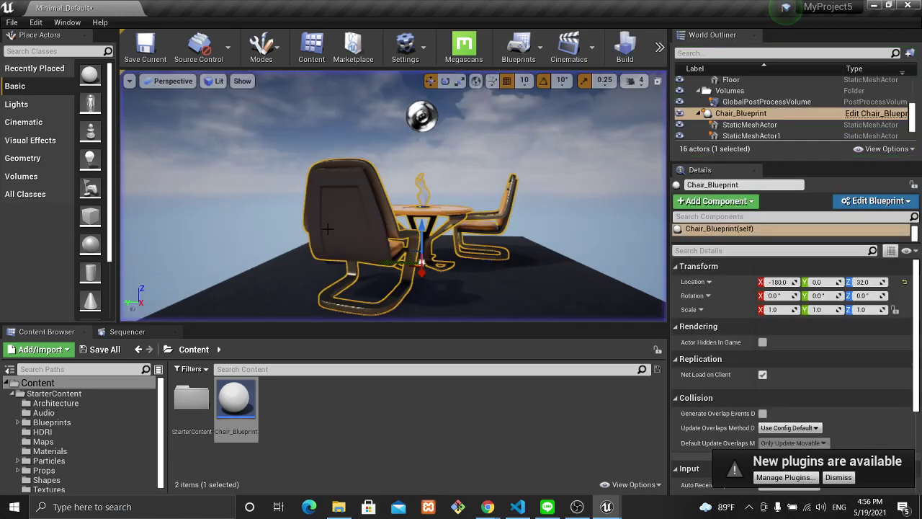
left_click(607, 508)
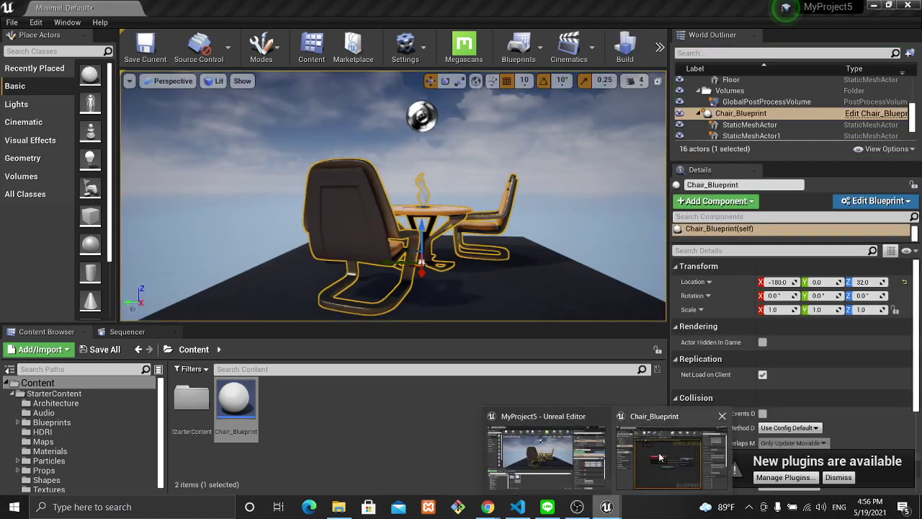